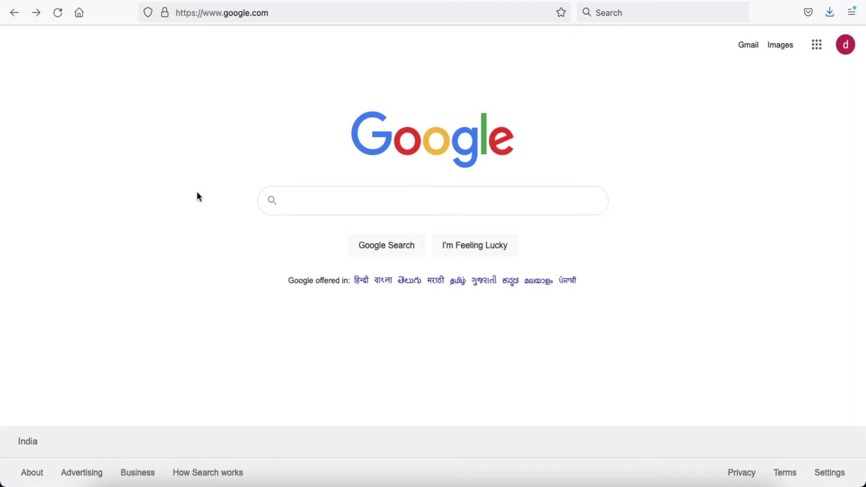
# Search Google for "seller amazon" and open the Amazon.in Start Selling result.
pyautogui.click(294, 199)
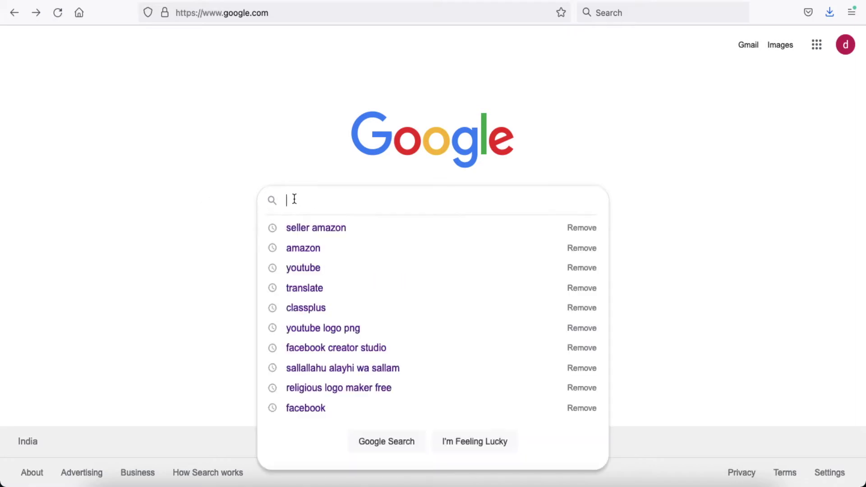
pyautogui.click(318, 227)
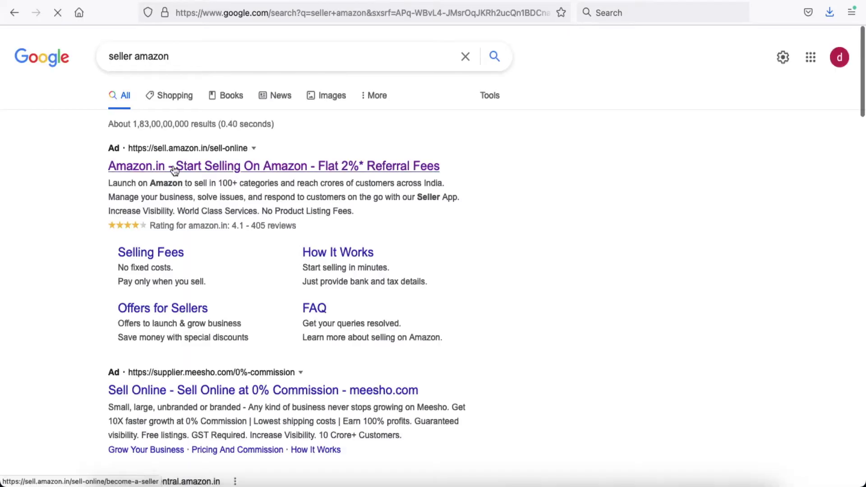
pyautogui.click(208, 171)
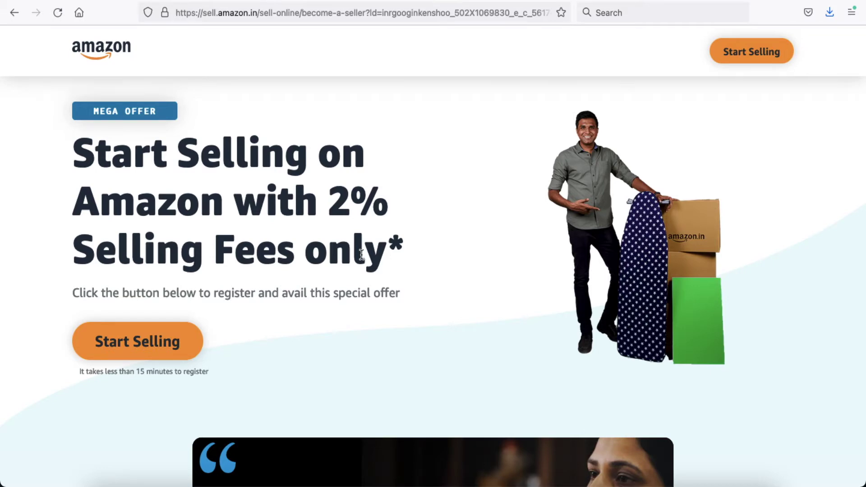
# Review the Amazon seller page's sections on how to sell, why to sell and why sellers choose Amazon.
pyautogui.scroll(-10, 361, 255)
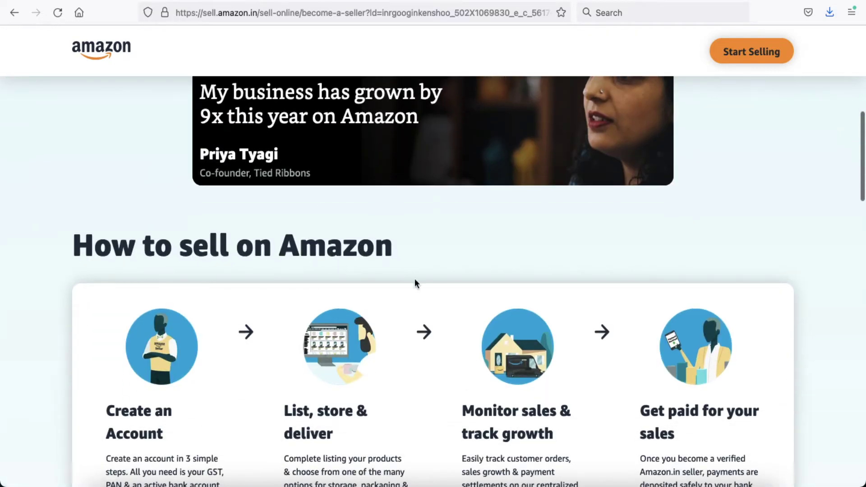
pyautogui.scroll(-3, 413, 276)
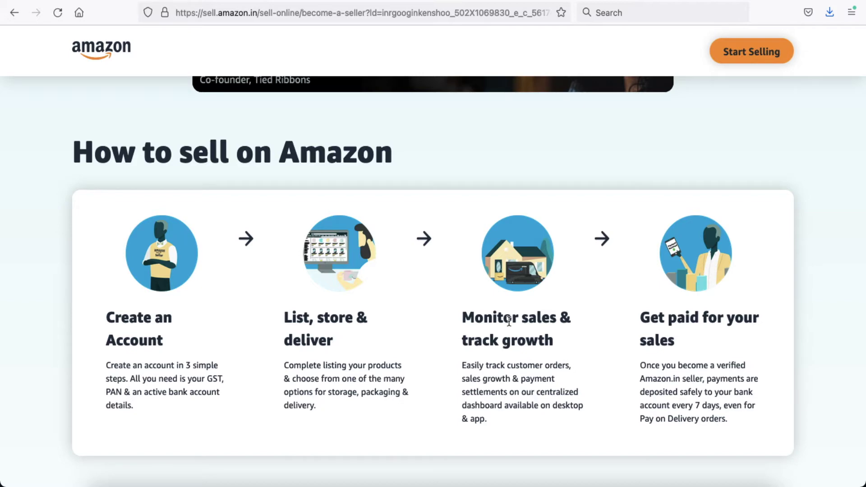
pyautogui.scroll(-10, 508, 321)
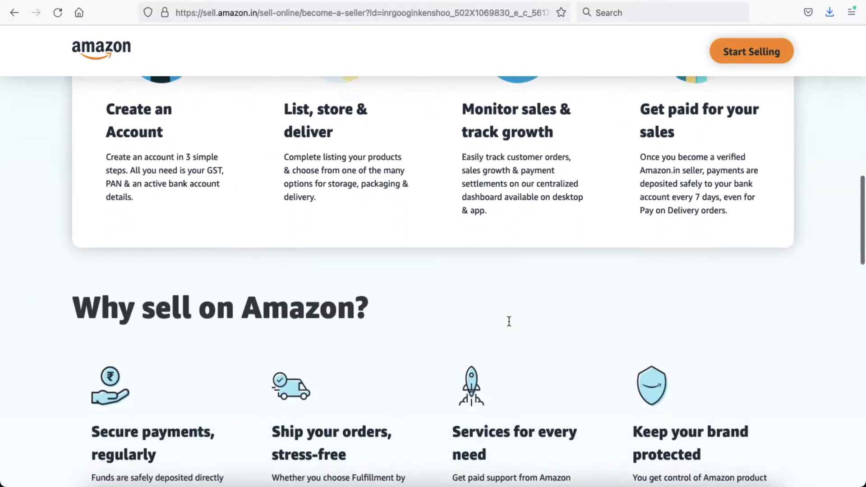
pyautogui.scroll(-1, 508, 320)
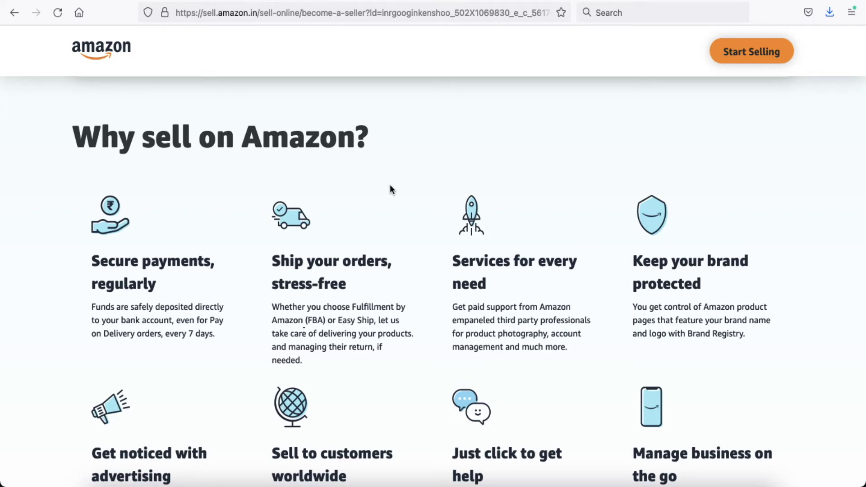
pyautogui.scroll(-1, 391, 188)
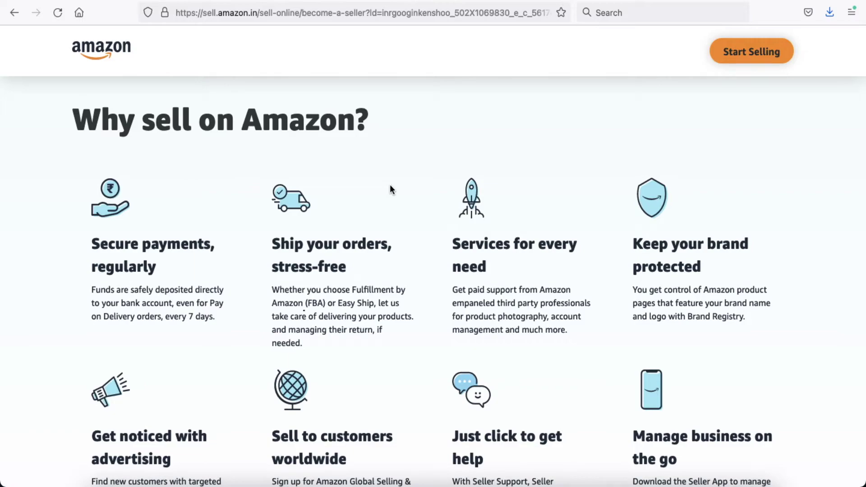
pyautogui.scroll(-10, 390, 189)
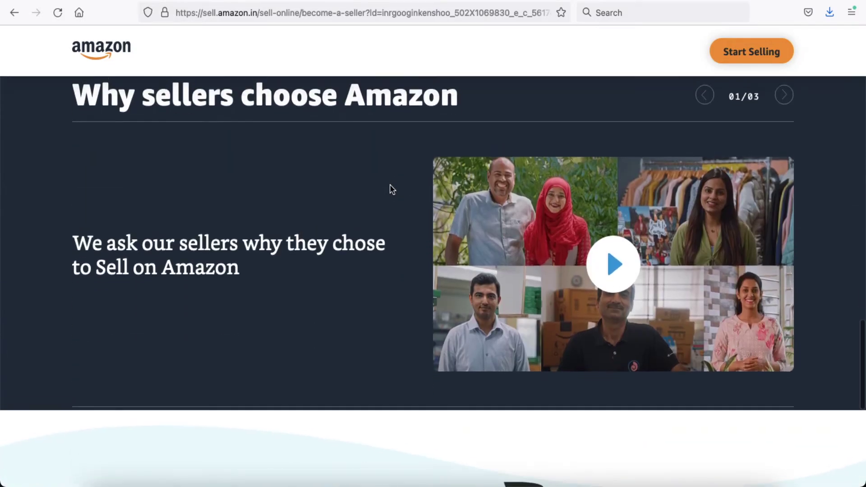
pyautogui.scroll(20, 390, 188)
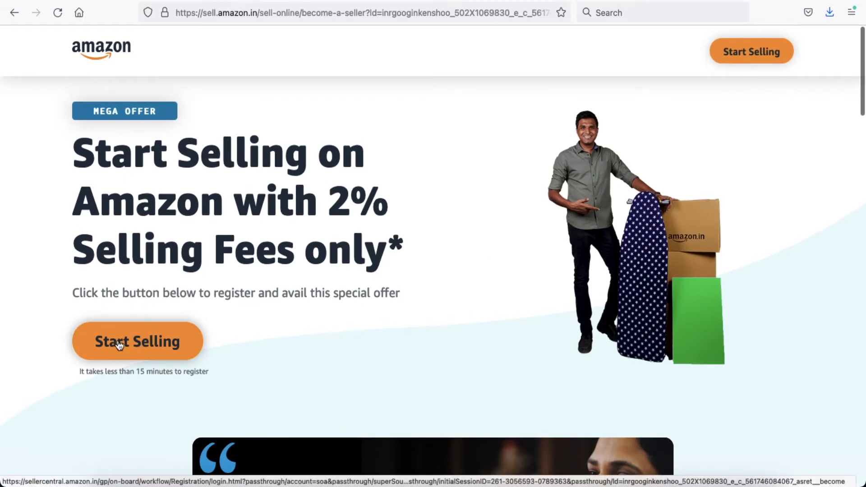
# Start the seller registration with the business name "tirhut fashion" and accept the seller agreement.
pyautogui.click(122, 346)
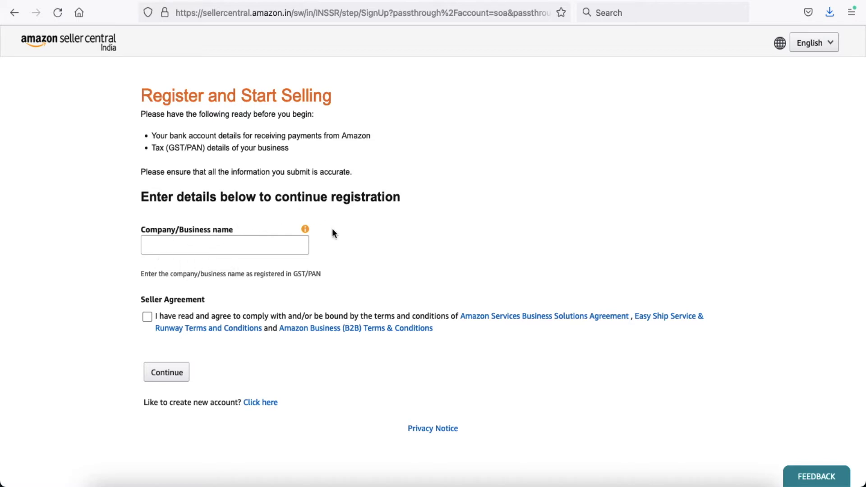
pyautogui.moveTo(305, 229)
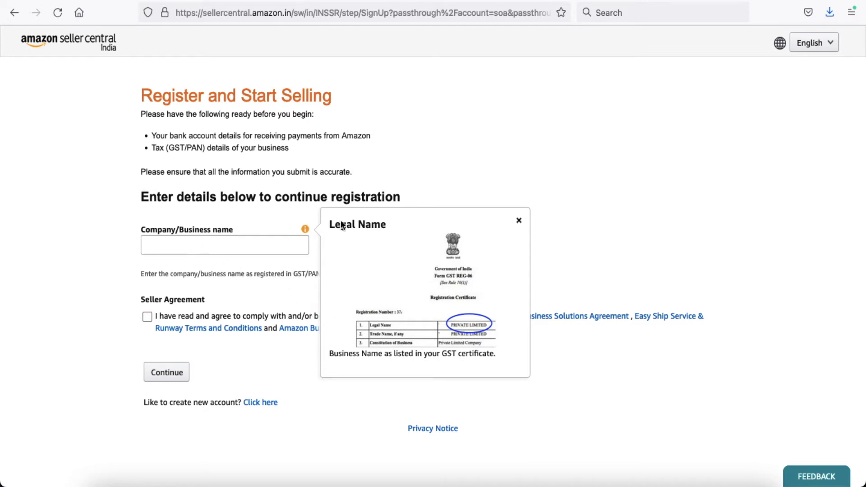
pyautogui.click(518, 221)
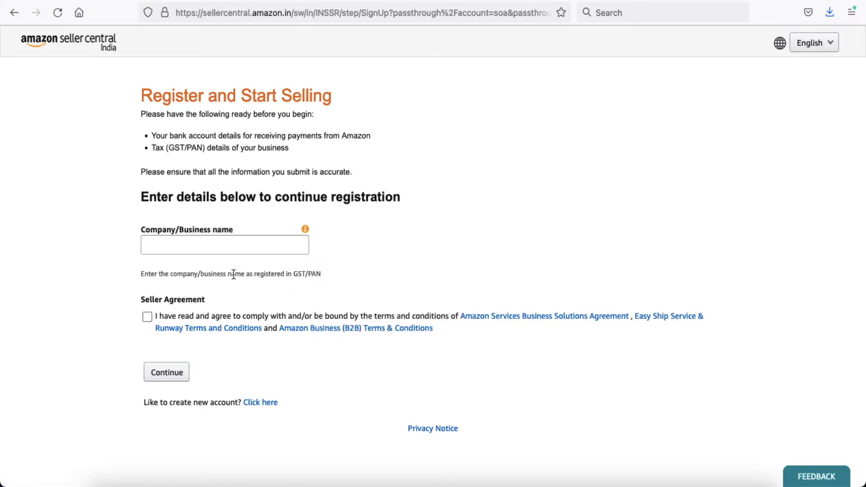
pyautogui.click(227, 245)
pyautogui.write('tirhut fashion')
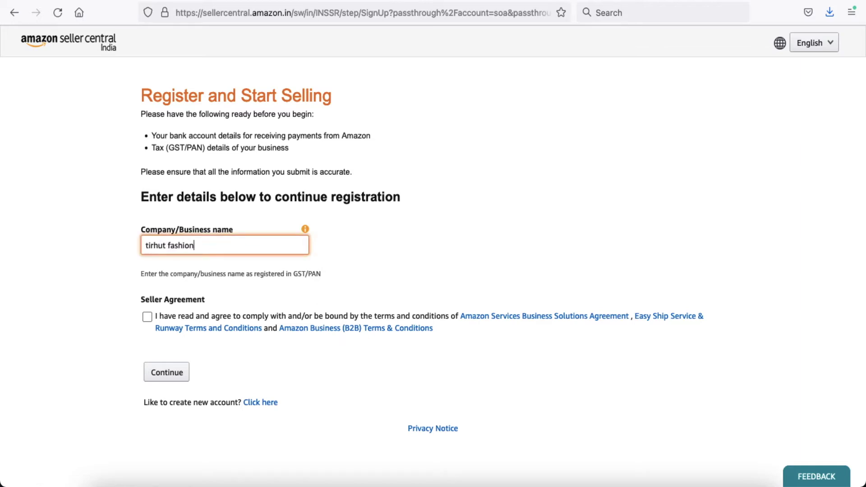
pyautogui.click(147, 317)
pyautogui.click(171, 372)
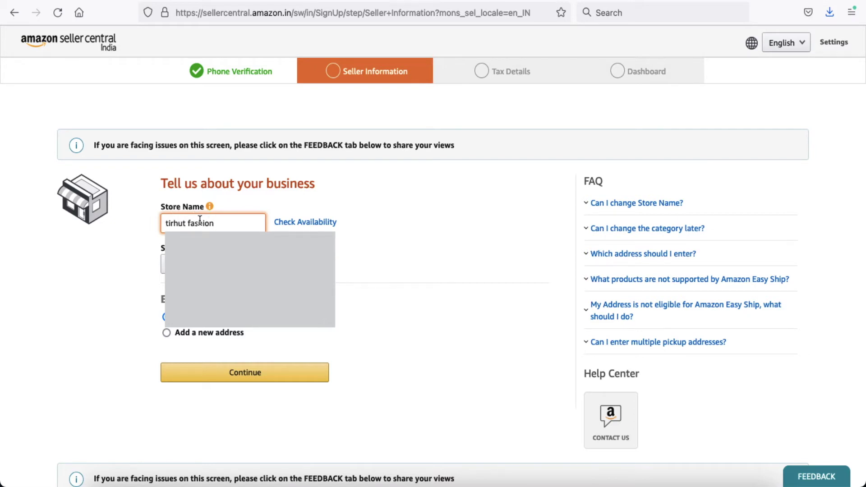
# Check the store name's availability and submit the business information with Clothing and Accessories as the product category.
pyautogui.click(308, 224)
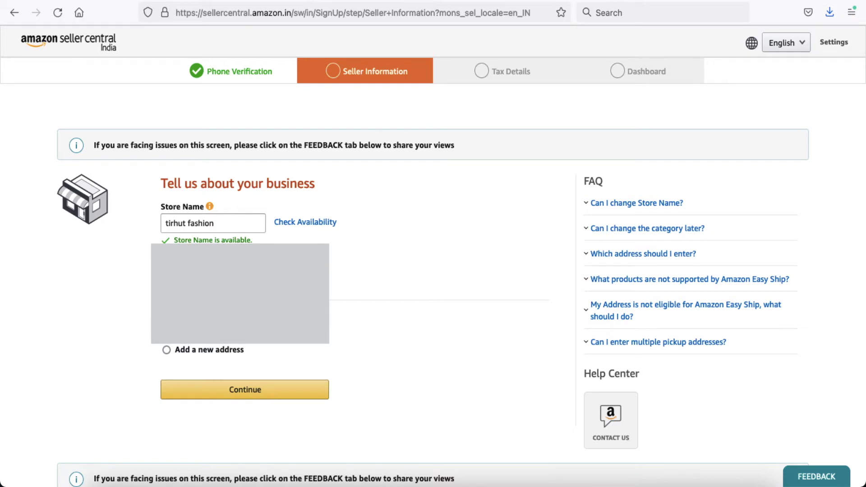
pyautogui.click(279, 275)
pyautogui.scroll(-3, 279, 228)
pyautogui.scroll(-10, 279, 228)
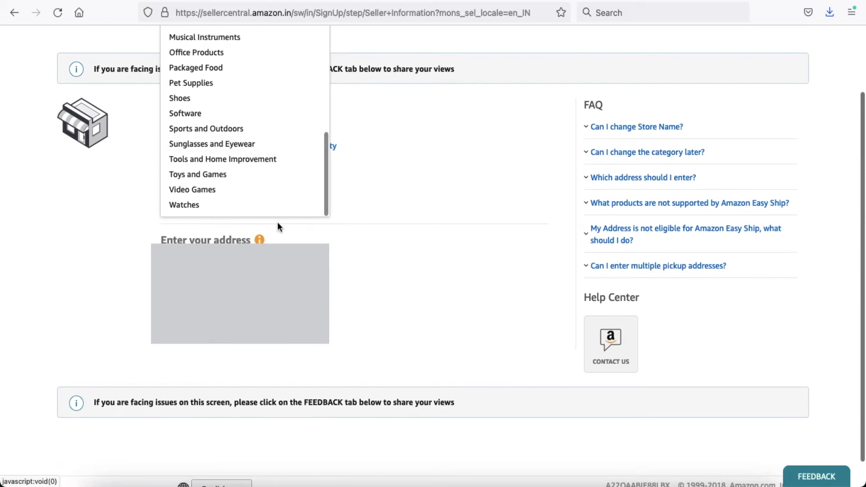
pyautogui.scroll(5, 277, 167)
pyautogui.scroll(8, 276, 169)
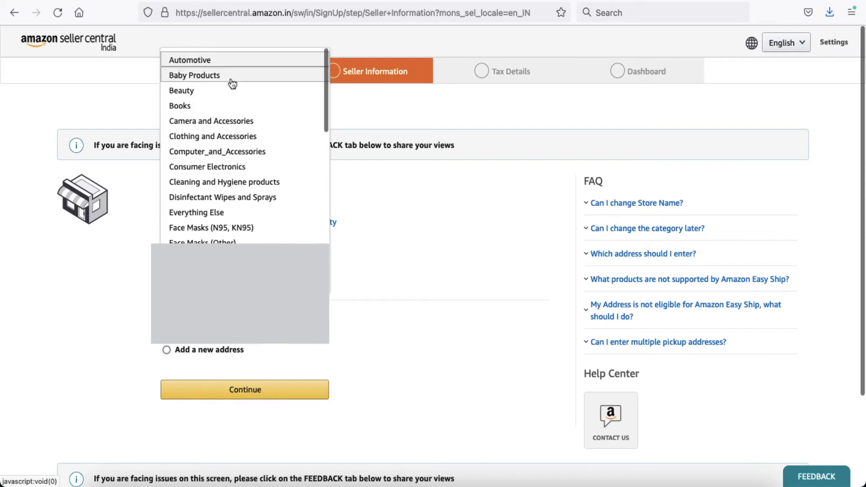
pyautogui.click(224, 138)
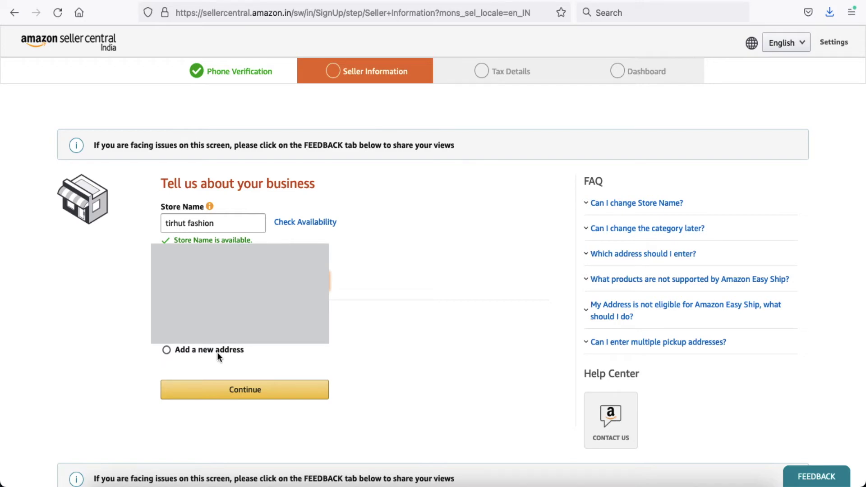
pyautogui.click(248, 390)
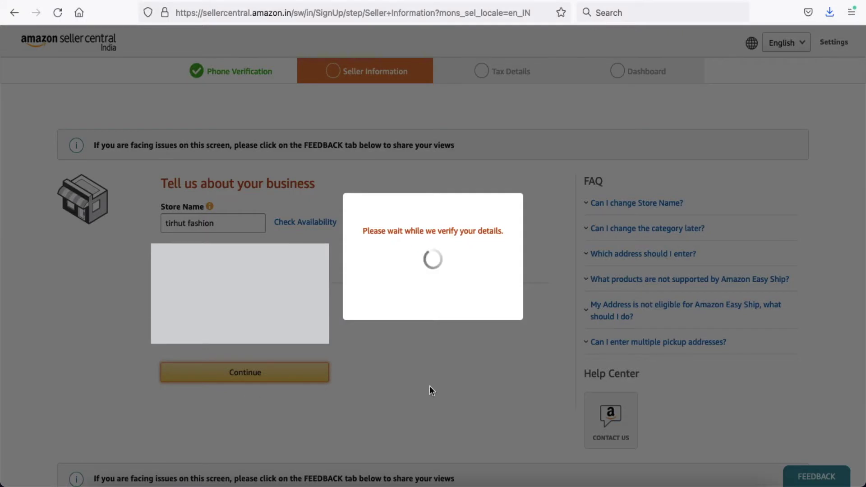
# Choose the Amazon Easy Ship service as the shipping method and continue to the tax details.
pyautogui.scroll(-3, 429, 390)
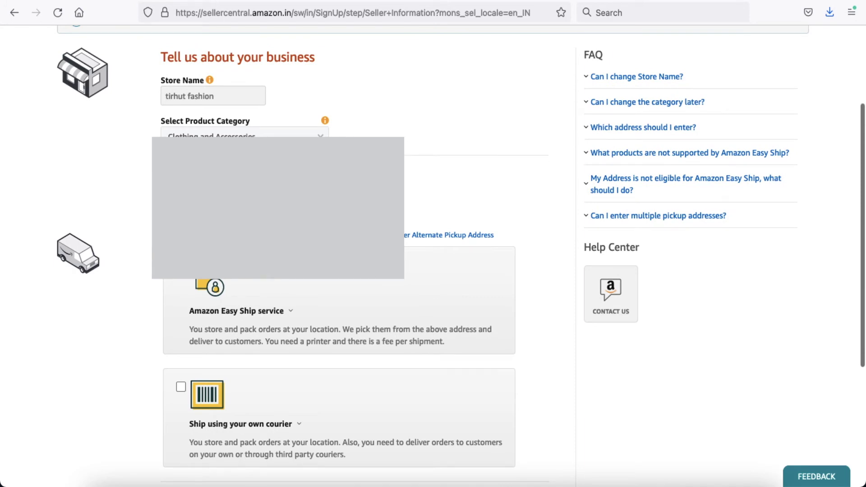
pyautogui.scroll(-2, 290, 211)
pyautogui.scroll(-3, 306, 249)
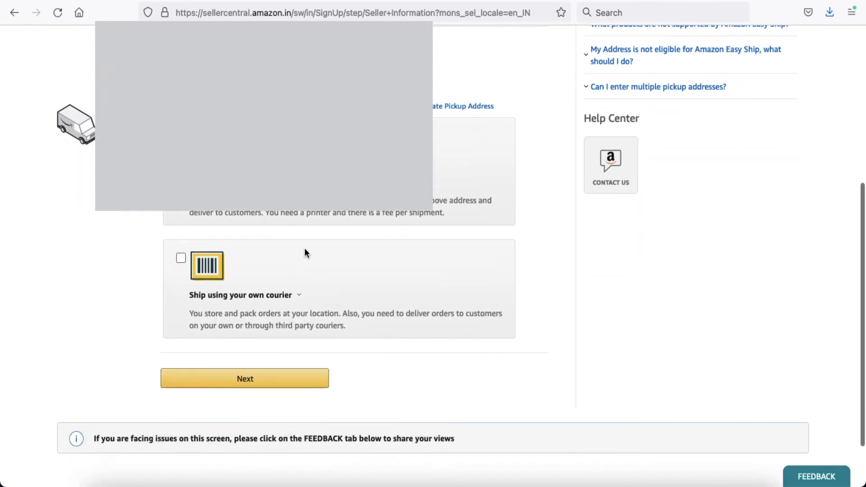
pyautogui.scroll(3, 304, 250)
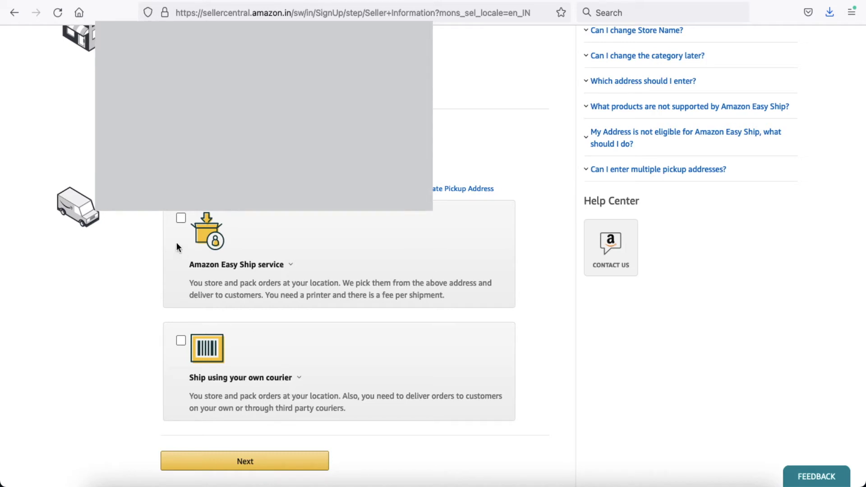
pyautogui.click(181, 215)
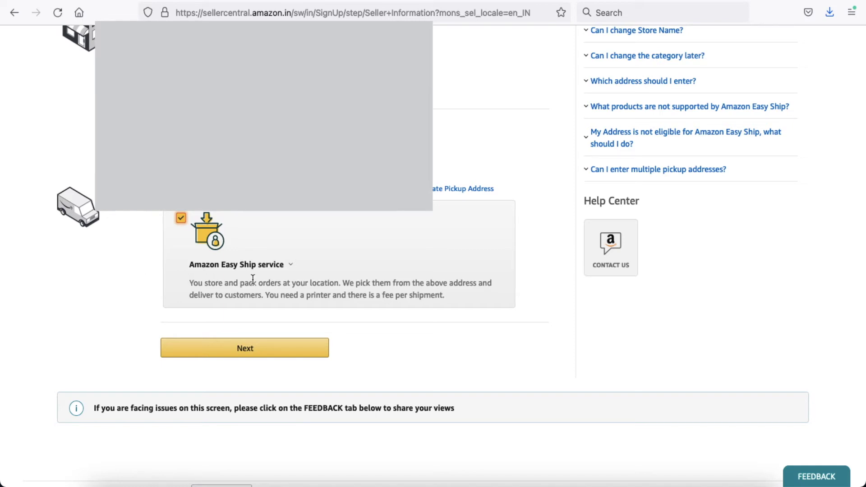
pyautogui.click(246, 349)
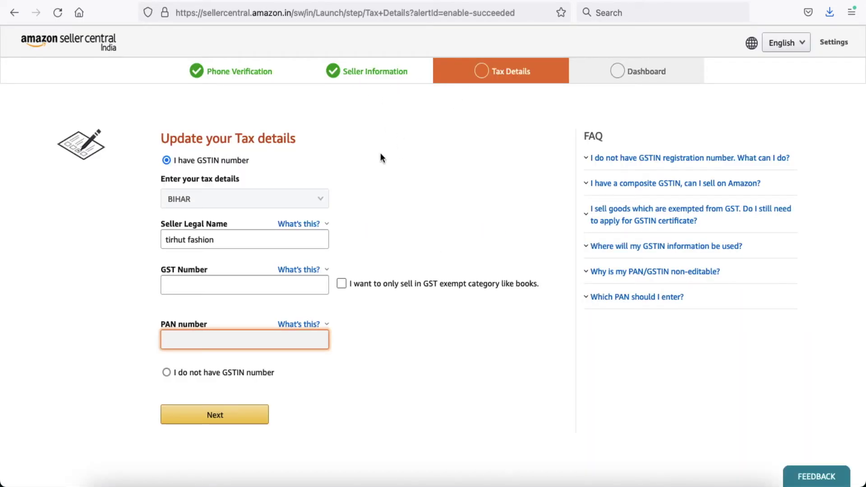
# Check the tax options for sellers without a GSTIN number and return to the option for having one.
pyautogui.click(299, 224)
pyautogui.click(167, 240)
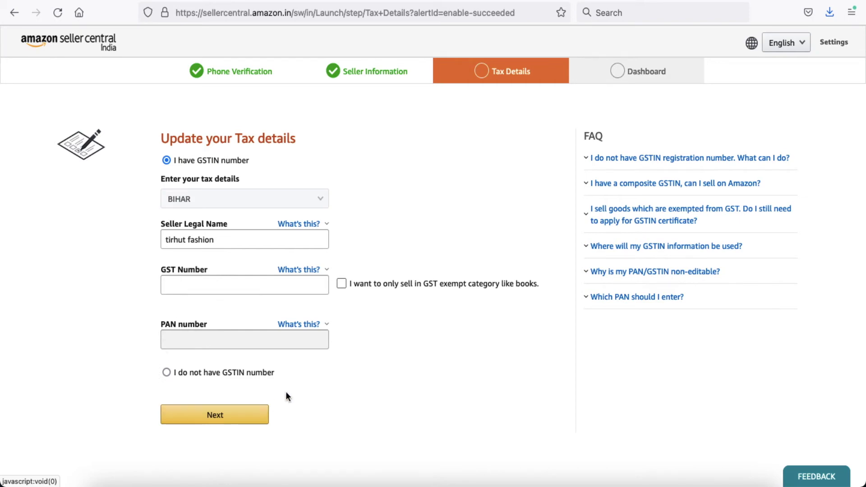
pyautogui.click(167, 373)
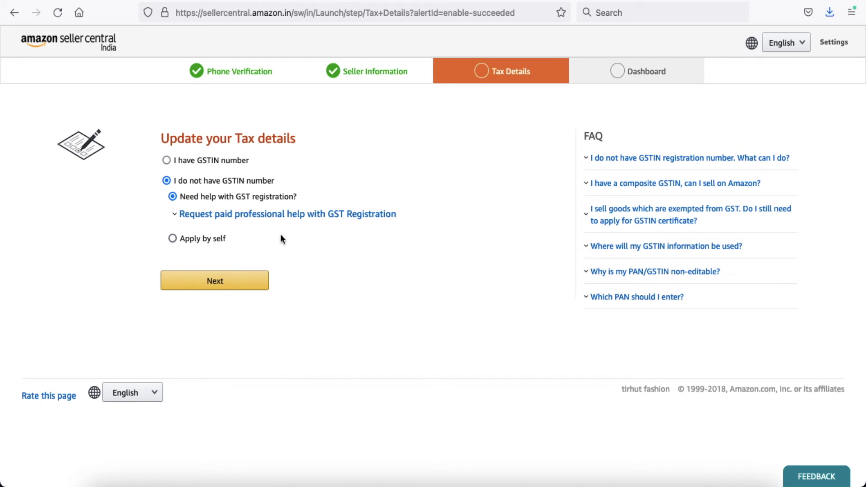
pyautogui.click(167, 160)
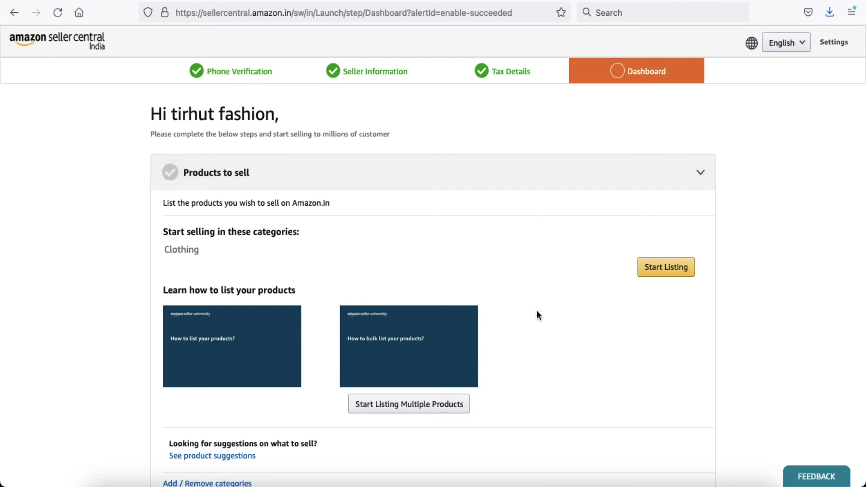
# Set the shipping fee charged to customers to Offer free Shipping and save the shipping fee details.
pyautogui.scroll(-9, 536, 311)
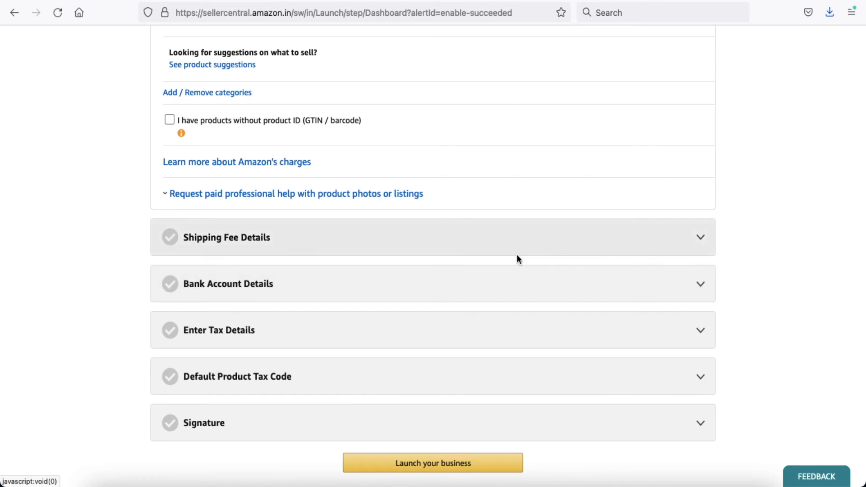
pyautogui.click(609, 233)
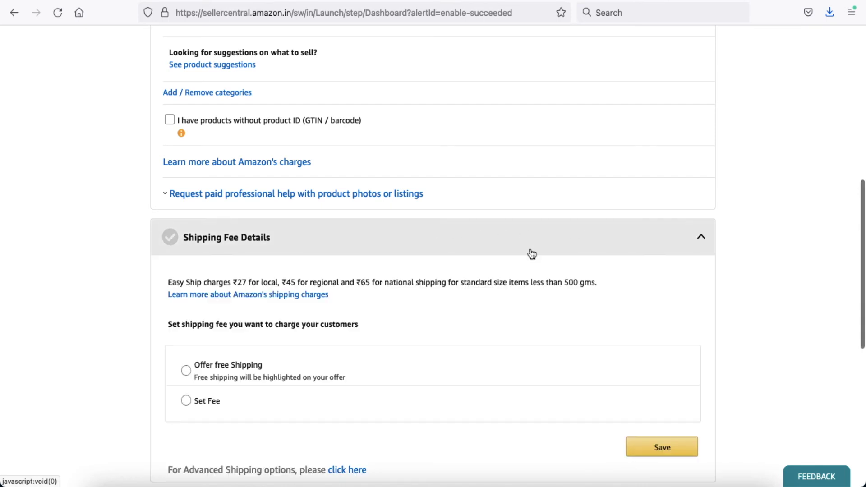
pyautogui.scroll(-3, 356, 316)
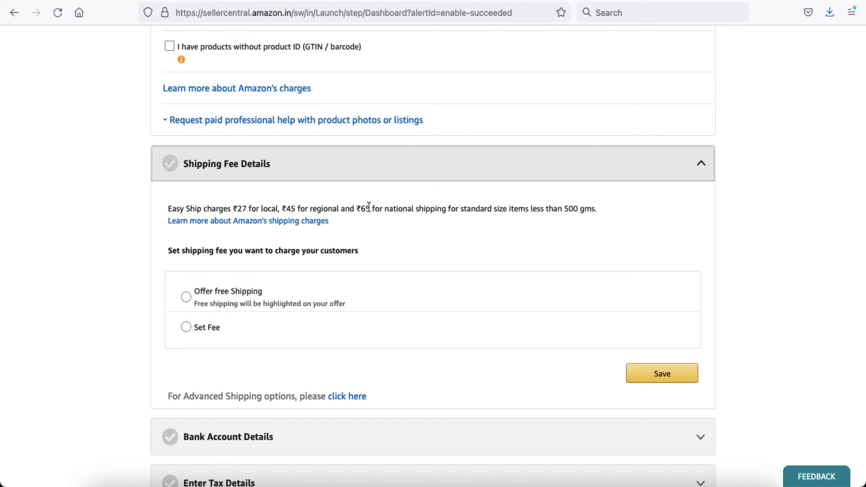
pyautogui.scroll(-2, 399, 247)
pyautogui.click(399, 248)
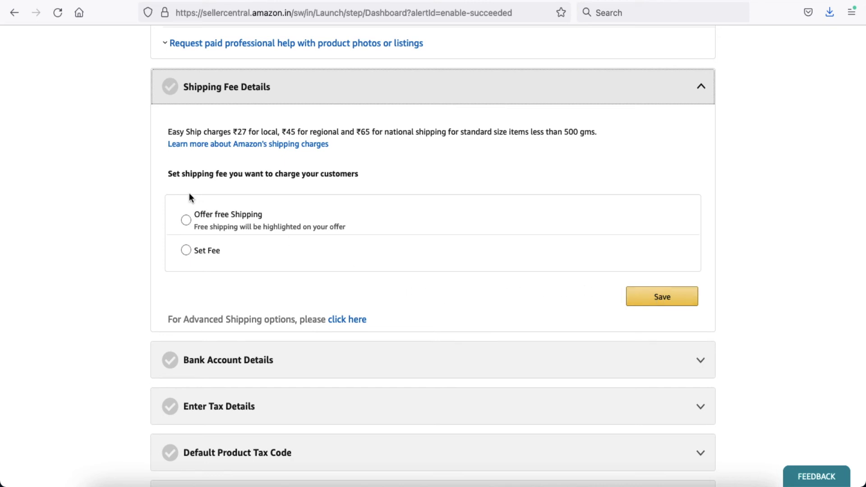
pyautogui.click(185, 219)
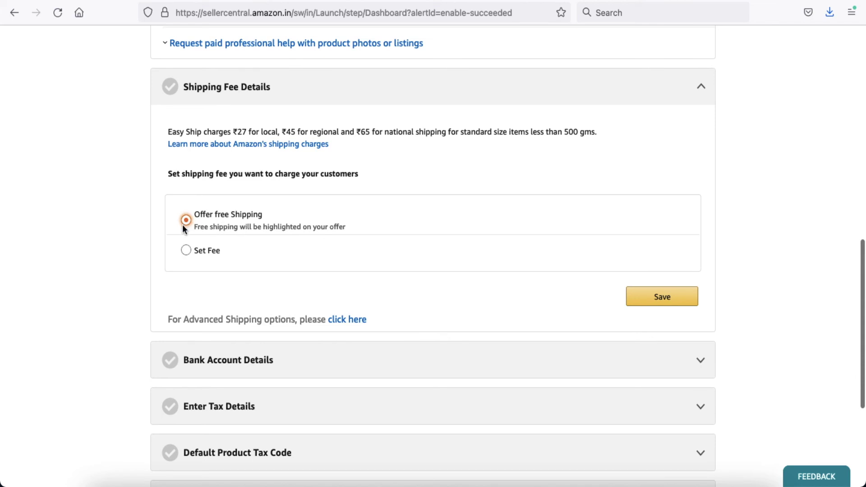
pyautogui.click(661, 298)
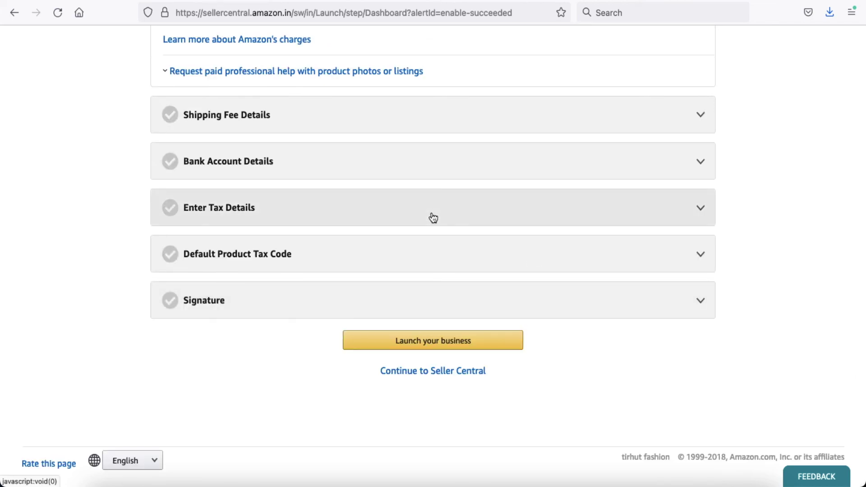
pyautogui.scroll(3, 432, 218)
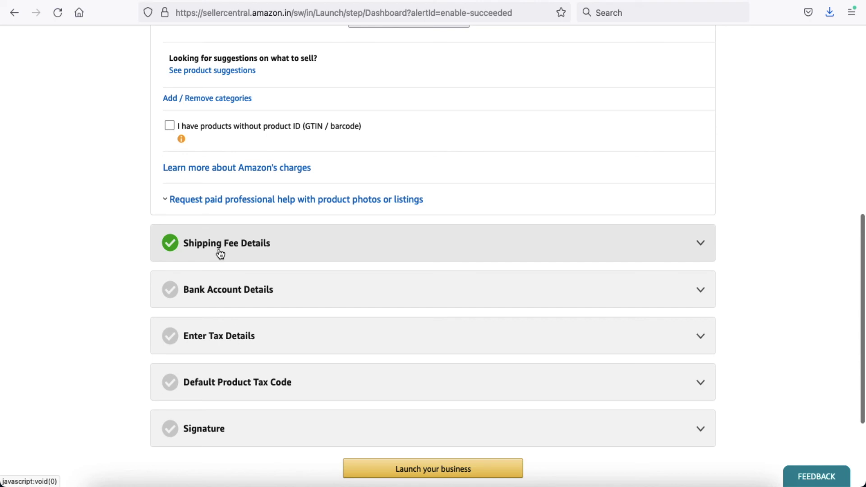
# Expand the Bank Account Details section and review the account holder, account type, account number and IFSC code fields.
pyautogui.scroll(-2, 269, 252)
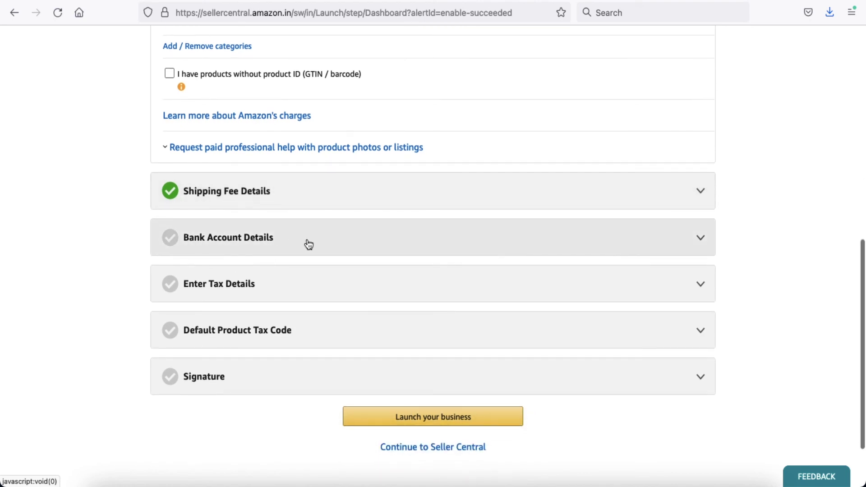
pyautogui.click(309, 244)
pyautogui.scroll(-3, 444, 294)
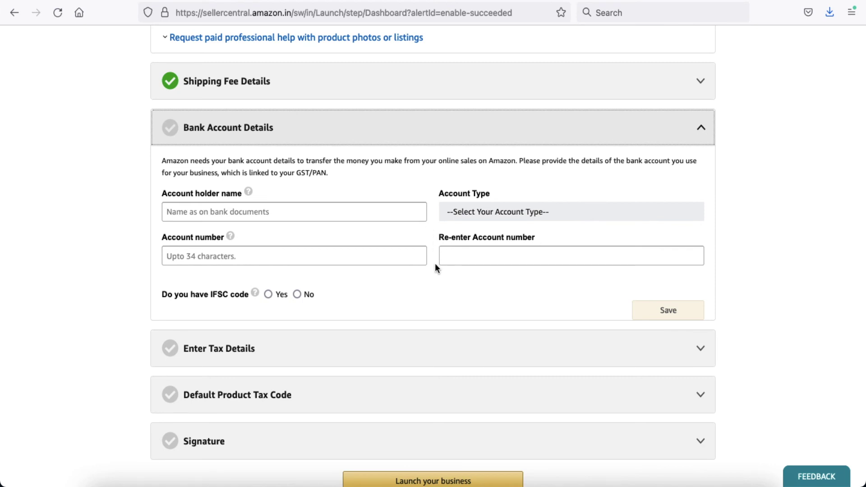
pyautogui.scroll(-1, 435, 267)
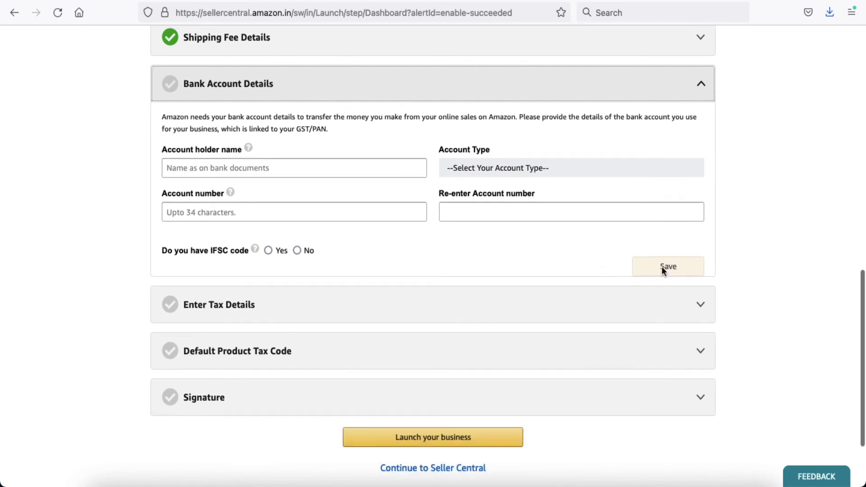
# Expand the Enter Tax Details section and review the seller legal name, GST number and PAN number fields.
pyautogui.click(681, 315)
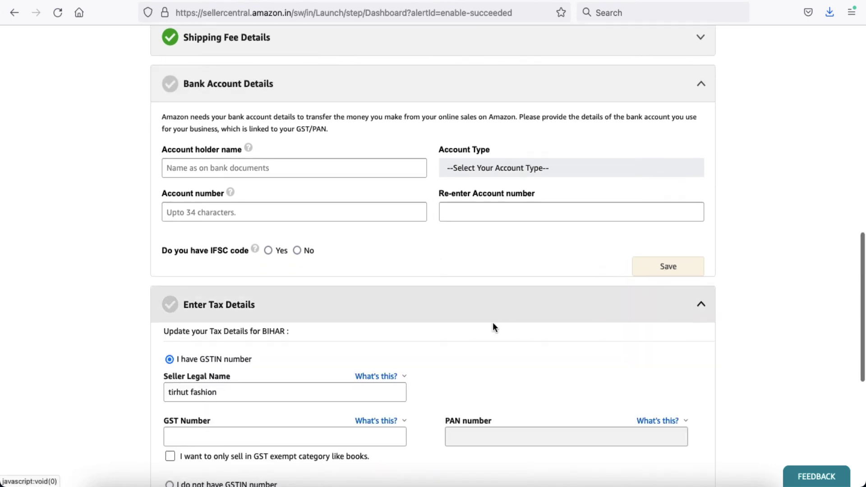
pyautogui.scroll(-2, 488, 323)
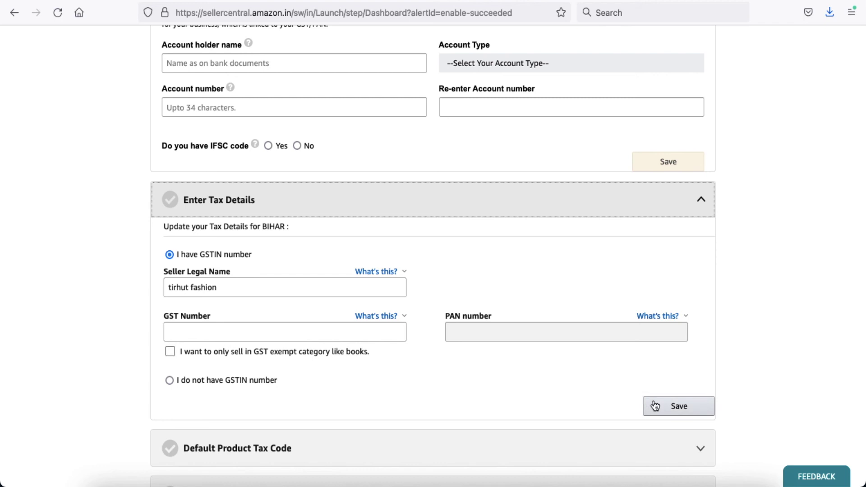
pyautogui.scroll(-4, 515, 386)
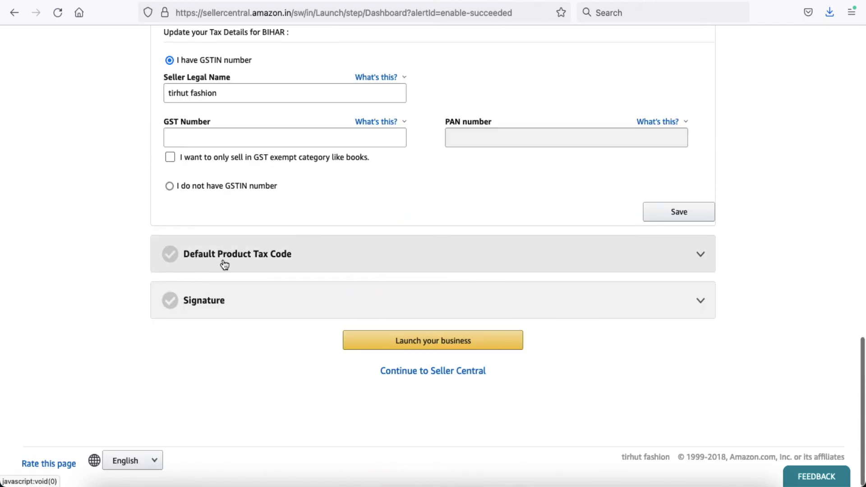
# Expand the Default Product Tax Code section and examine the tax code choice and the Tax Calculation Methodology agreement.
pyautogui.click(334, 264)
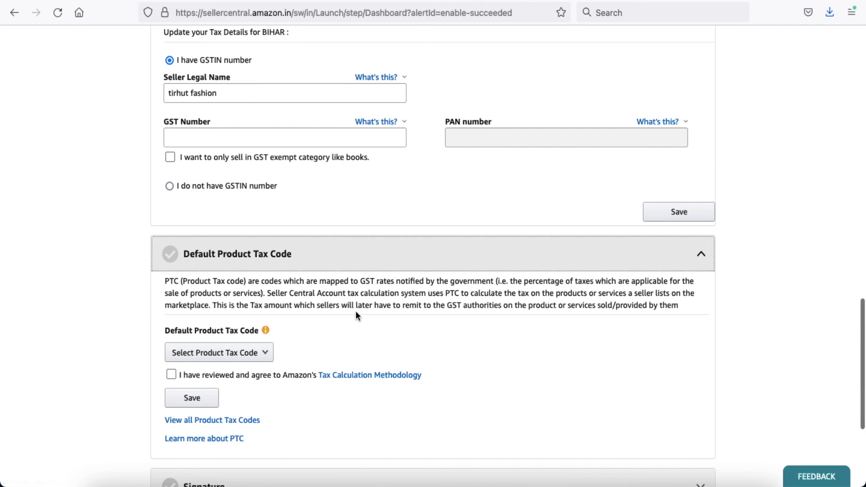
pyautogui.scroll(-3, 355, 310)
pyautogui.click(171, 270)
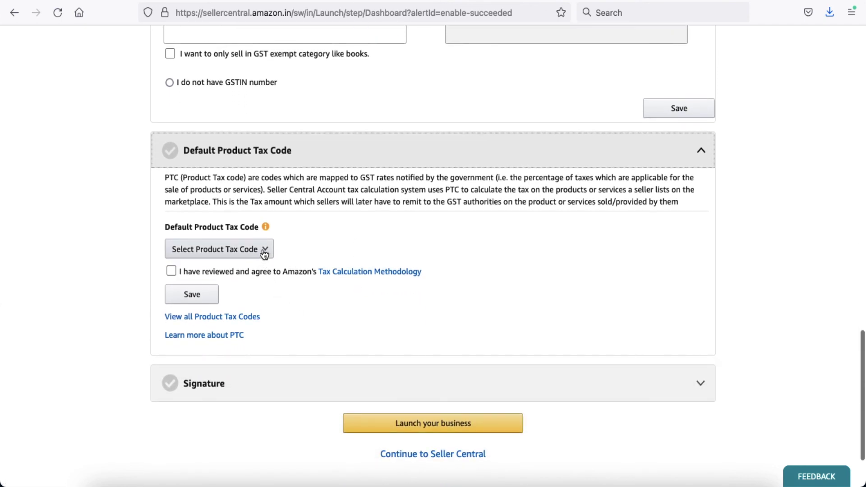
pyautogui.click(212, 297)
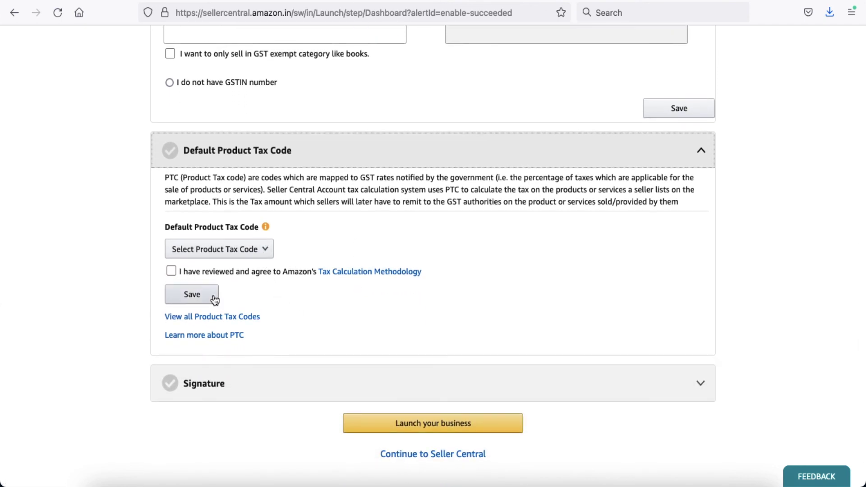
pyautogui.scroll(-2, 304, 238)
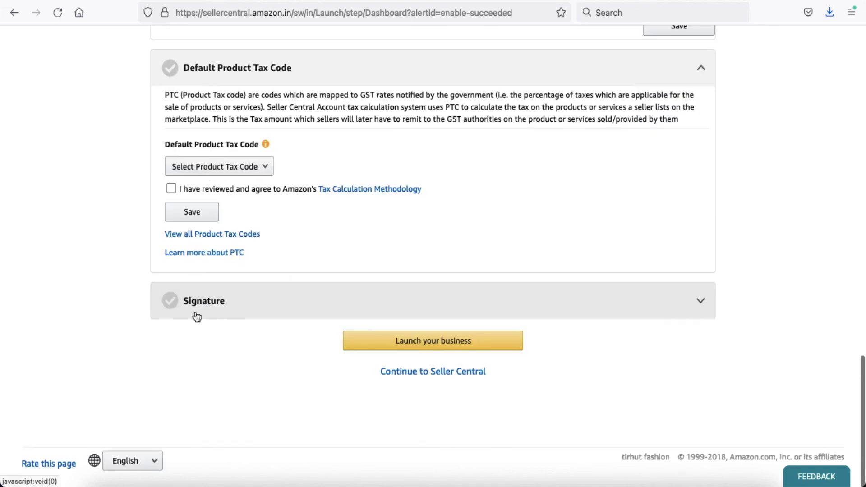
# Expand the Signature section and switch the signature method to Upload my signature.
pyautogui.click(236, 308)
pyautogui.scroll(-3, 285, 351)
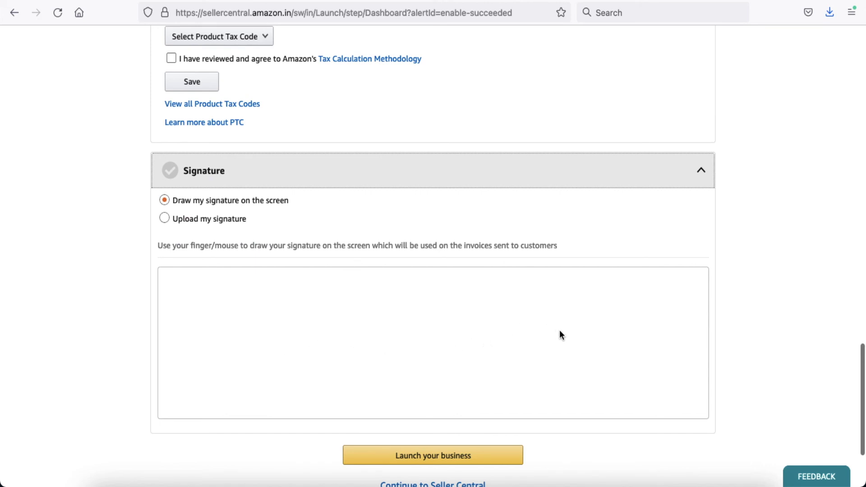
pyautogui.moveTo(248, 332)
pyautogui.mouseDown()
pyautogui.moveTo(299, 293)
pyautogui.moveTo(419, 326)
pyautogui.moveTo(477, 329)
pyautogui.mouseUp()
pyautogui.click(409, 437)
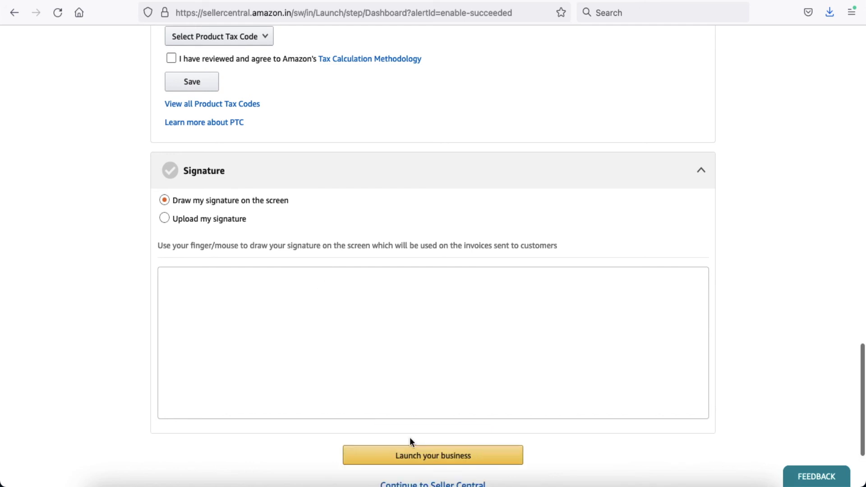
pyautogui.click(164, 219)
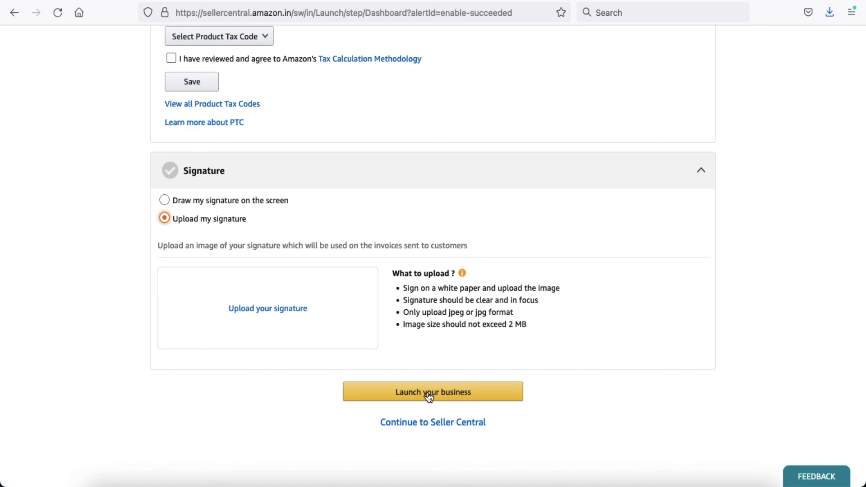
# Return to the Products to sell section at the beginning of the launch dashboard.
pyautogui.scroll(-2, 429, 396)
pyautogui.scroll(15, 428, 396)
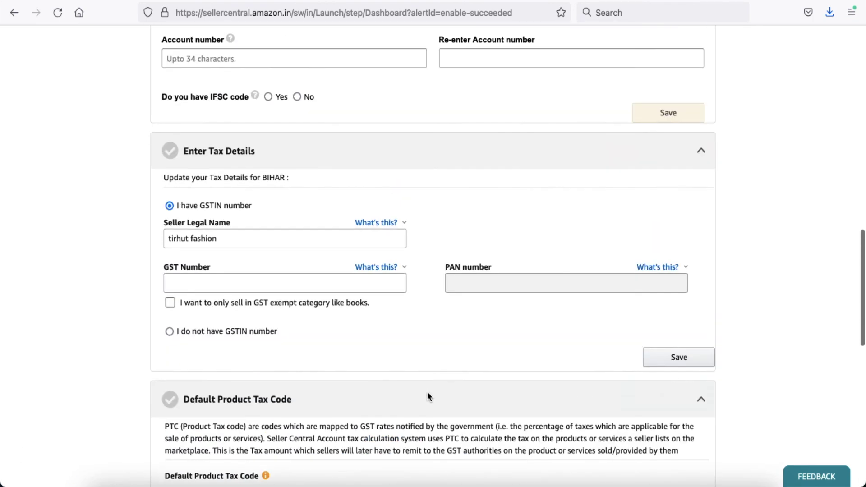
pyautogui.scroll(6, 427, 396)
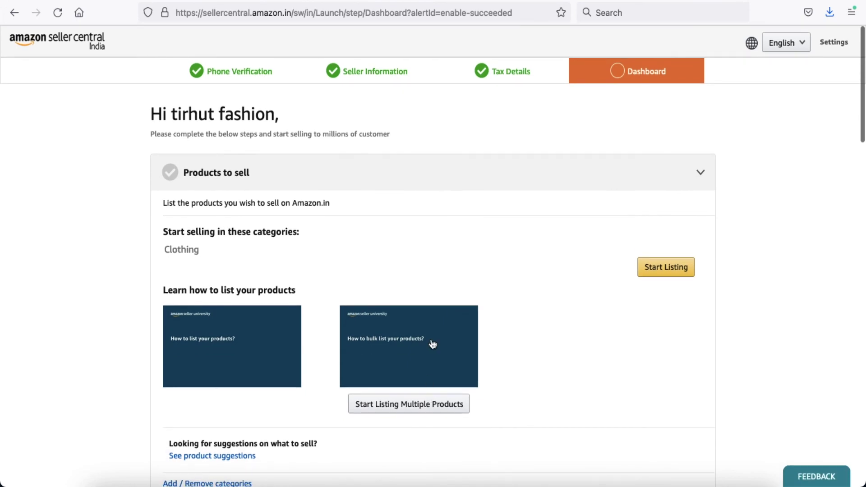